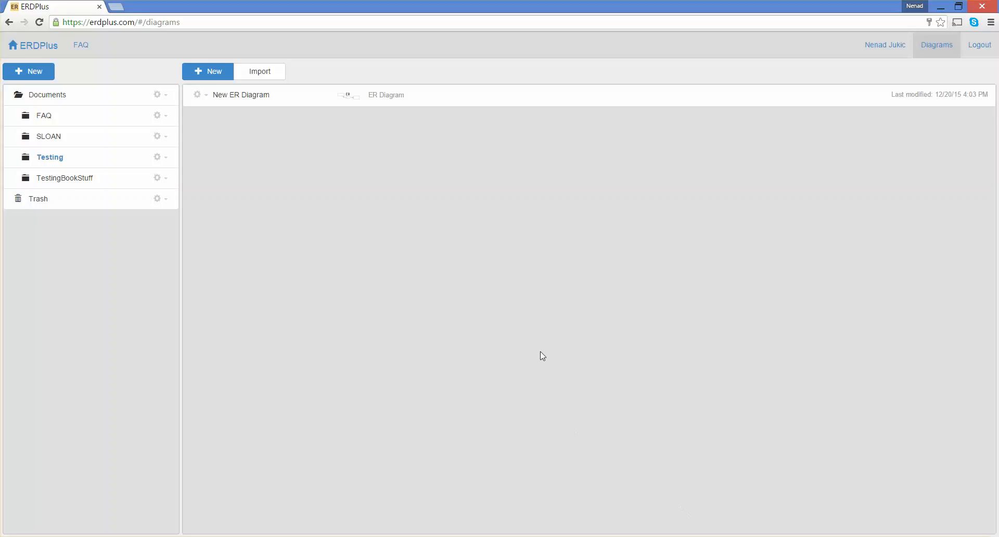
Step: Open the existing ER diagram to review it, and return to the diagrams list
click(253, 98)
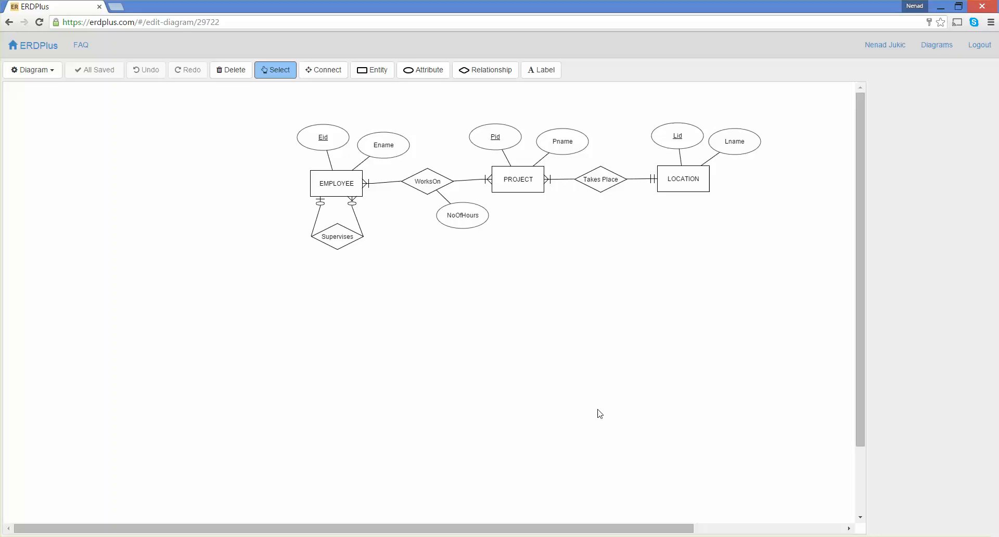
click(936, 49)
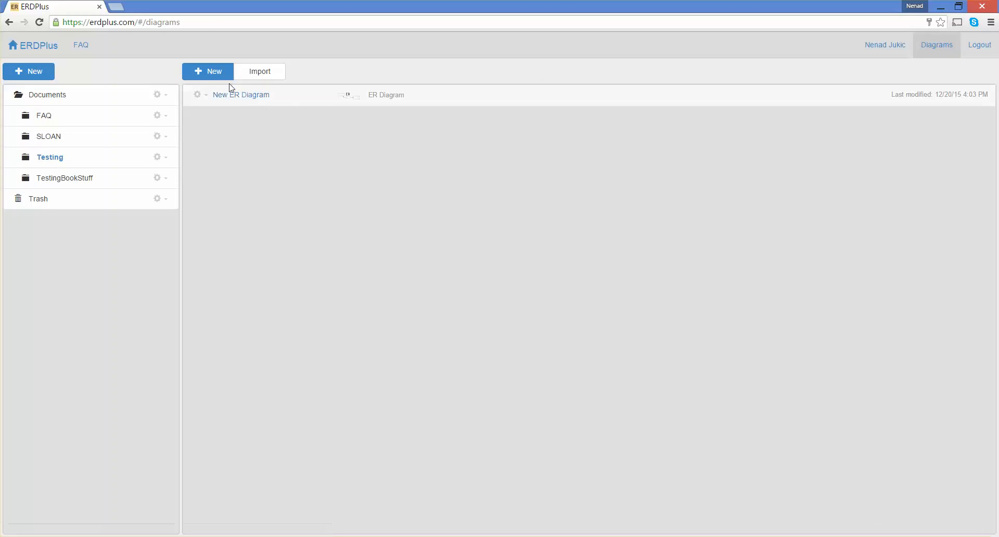
Step: Create a new relational schema and open it for editing
click(215, 78)
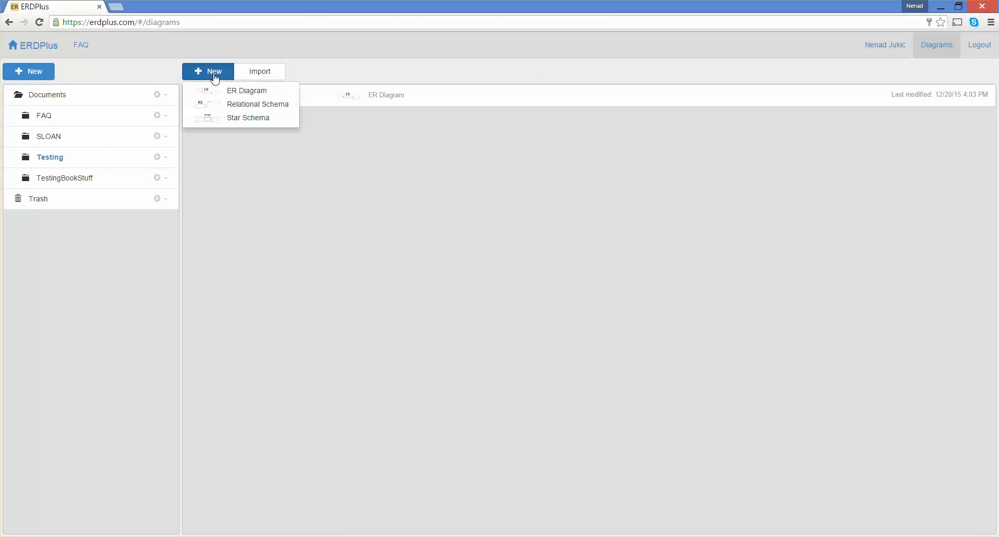
click(237, 107)
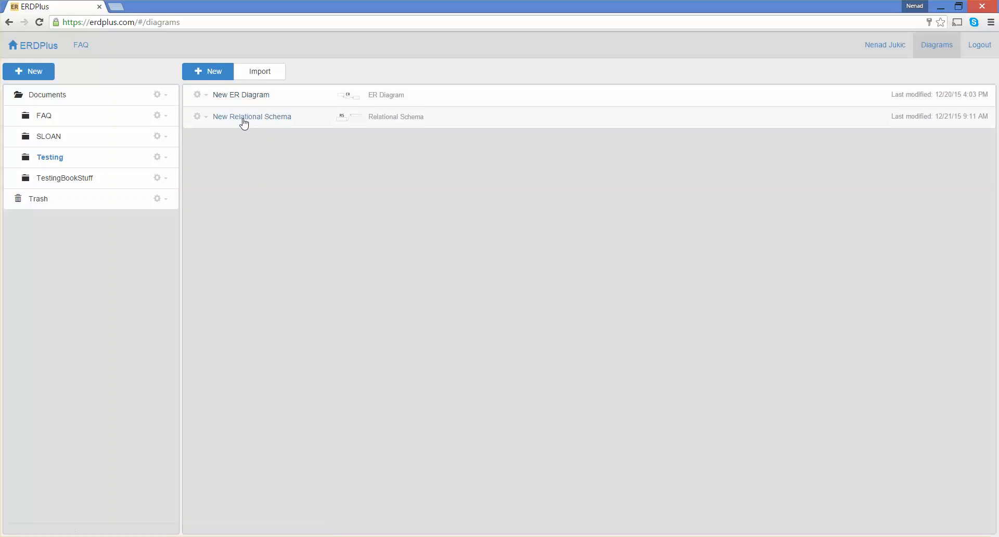
click(244, 120)
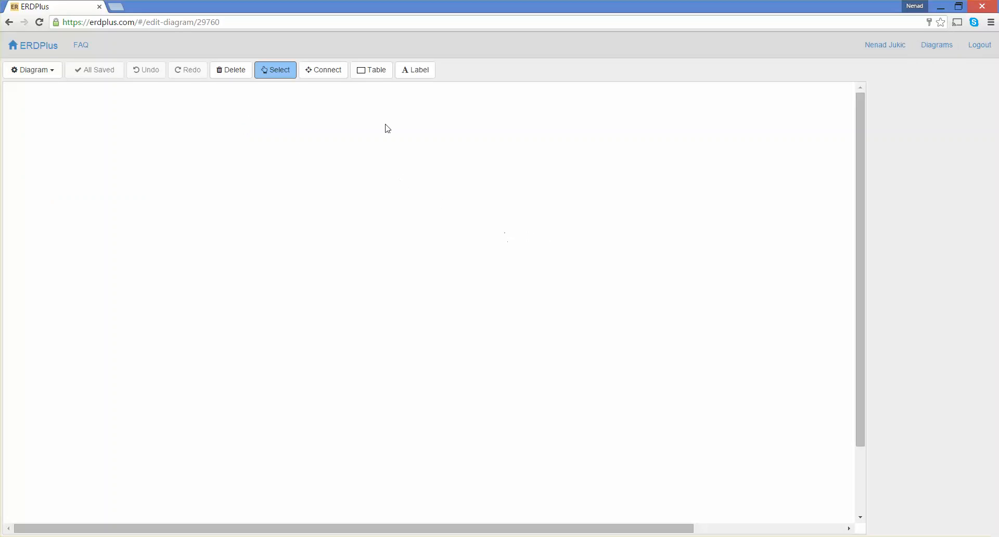
Step: Add a table named LOCATION with columns Lid and Lname on the canvas
click(375, 73)
click(623, 175)
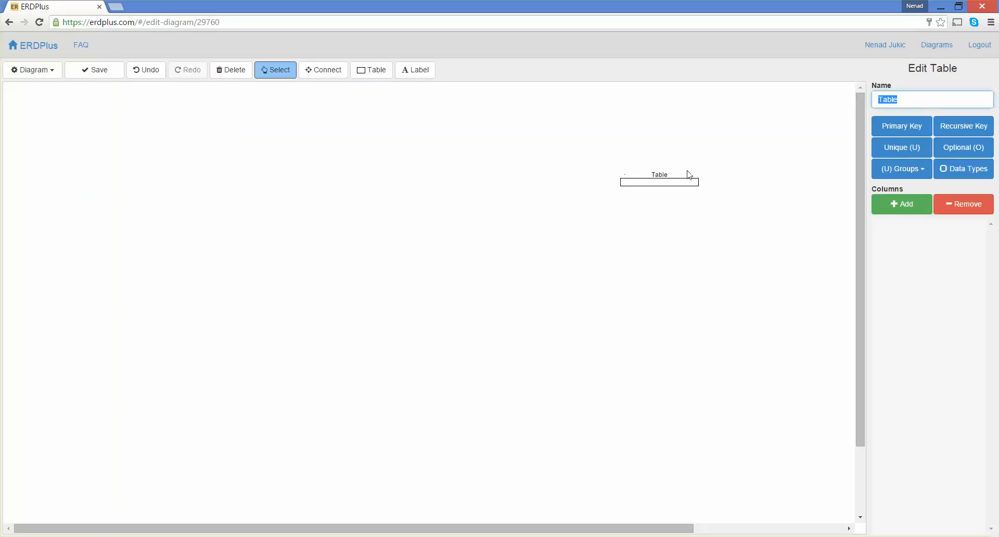
text(LOC)
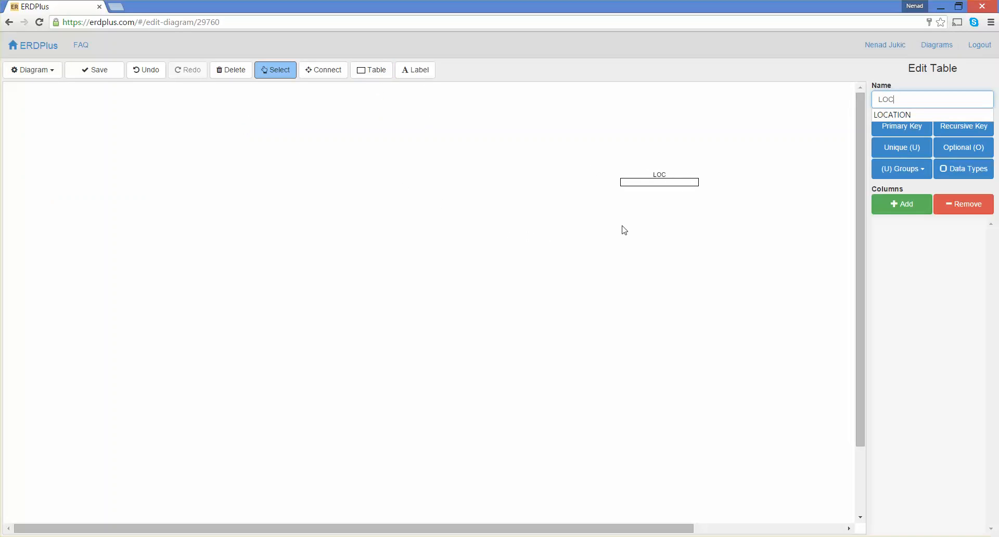
text(ATION)
click(893, 213)
text(Lid)
click(893, 214)
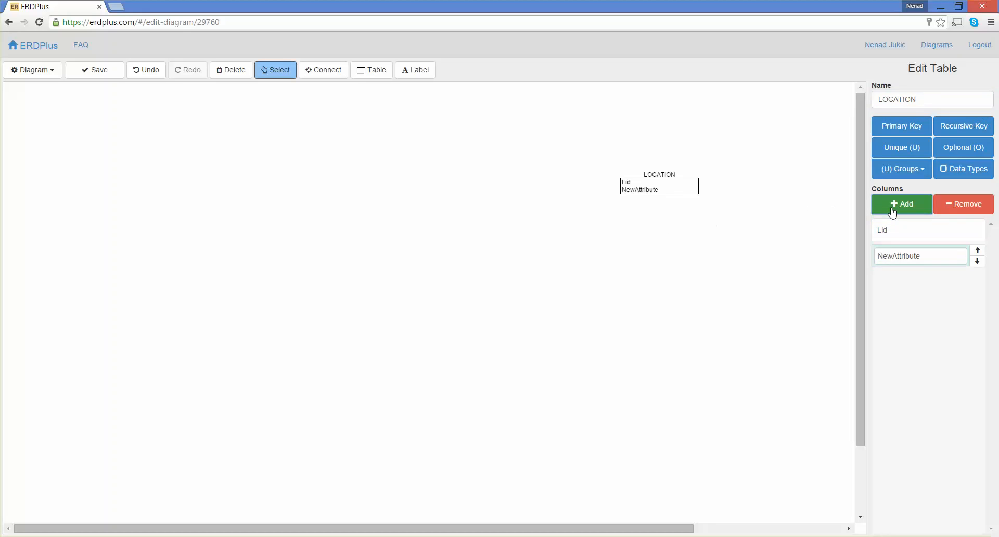
text(Lname)
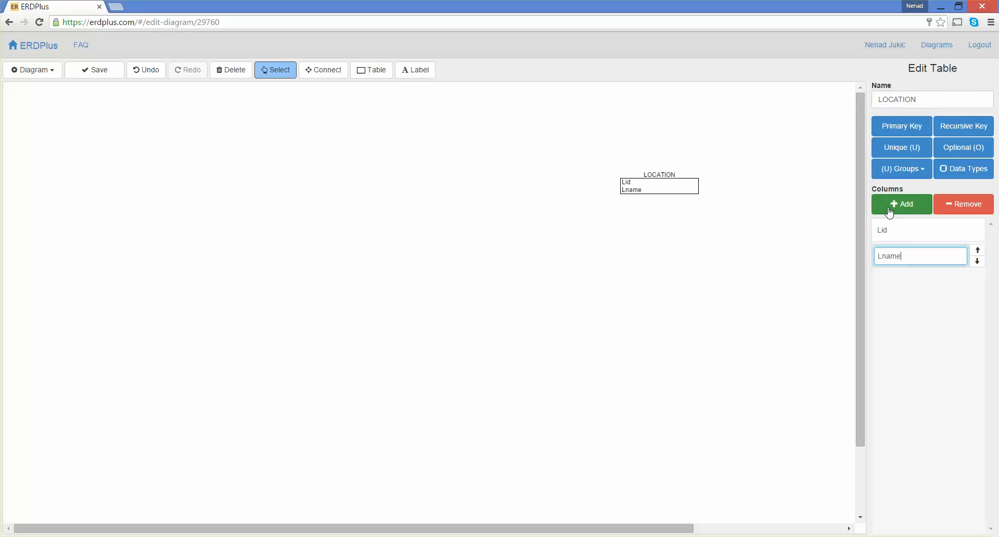
Step: Make Lid the primary key of LOCATION
click(902, 130)
click(881, 166)
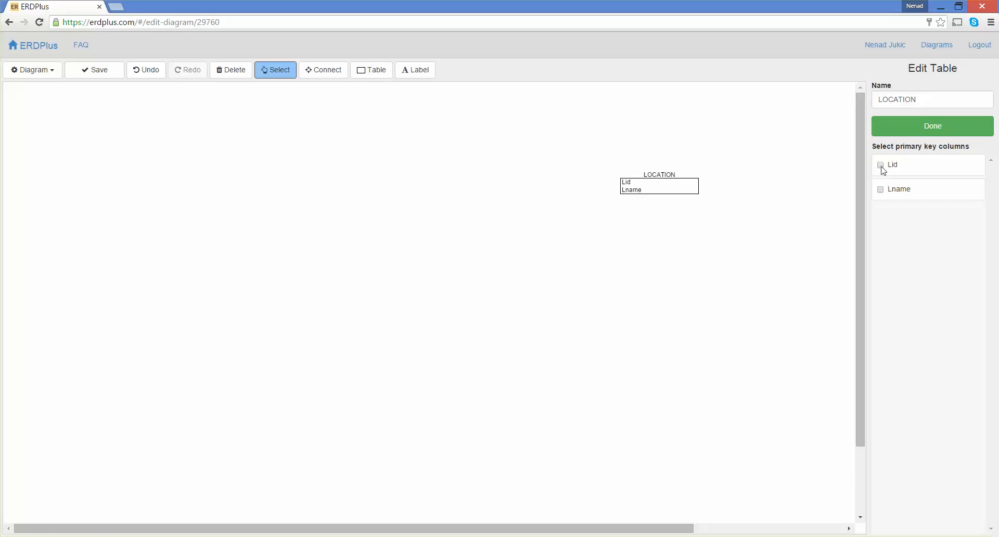
click(913, 133)
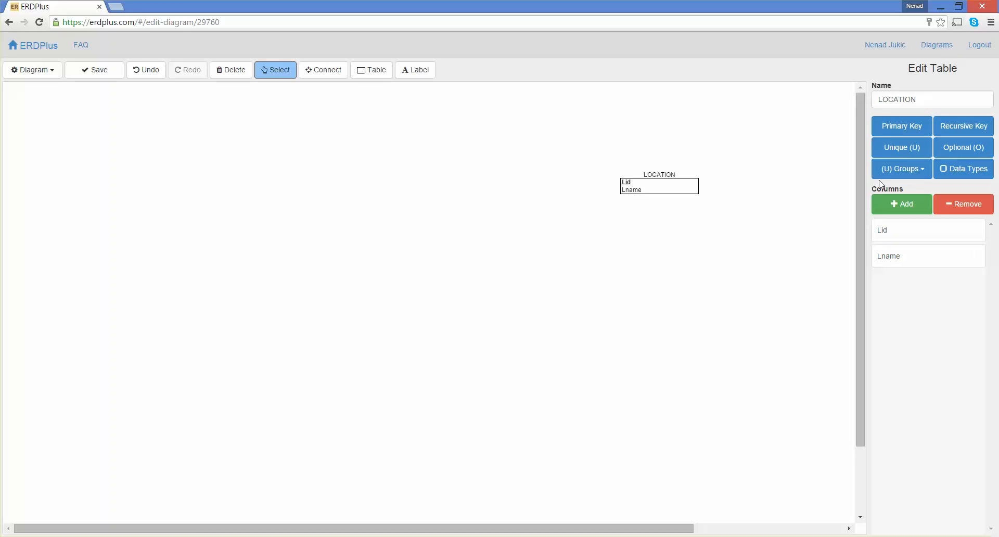
Step: Add a PROJECT table left of LOCATION with columns Pid and Pname
click(367, 73)
click(425, 173)
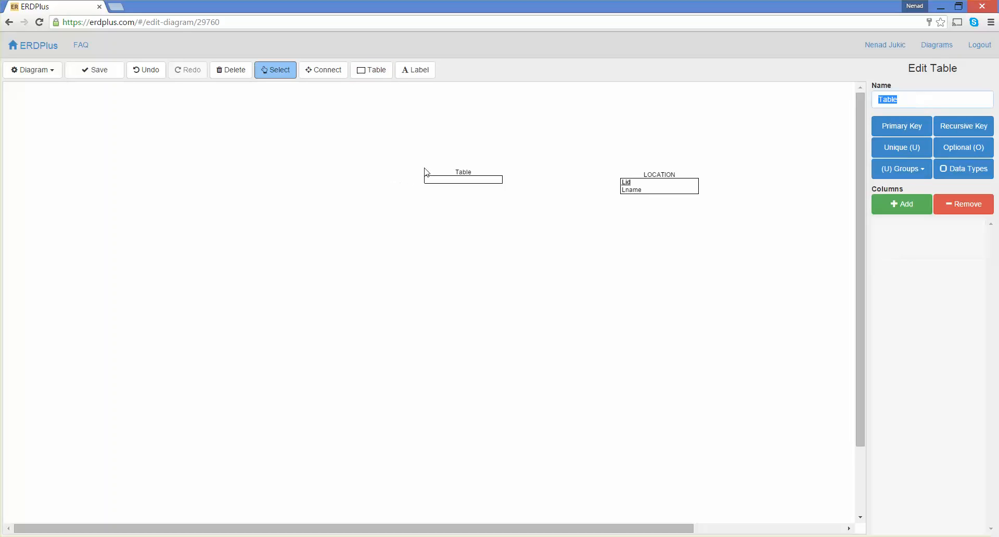
text(PROJECT)
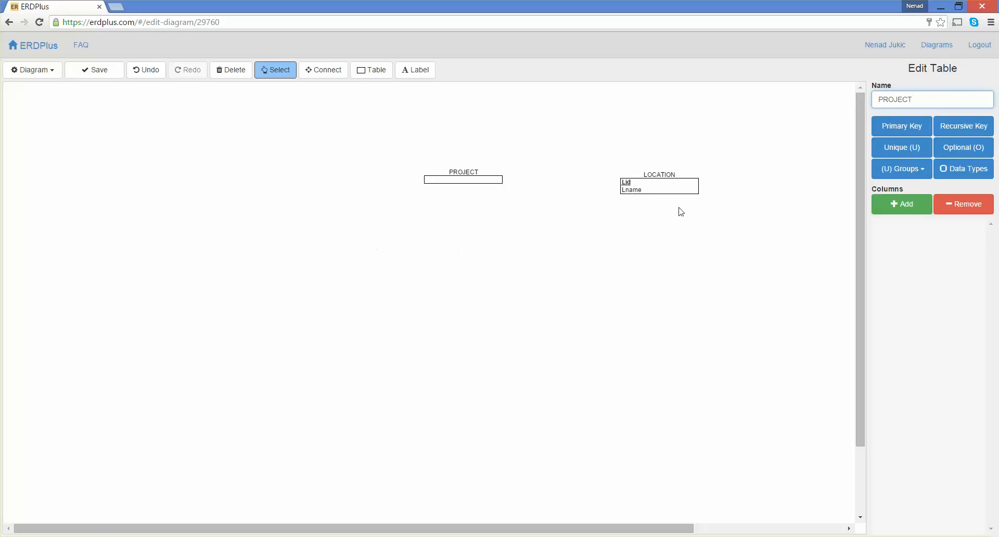
click(907, 214)
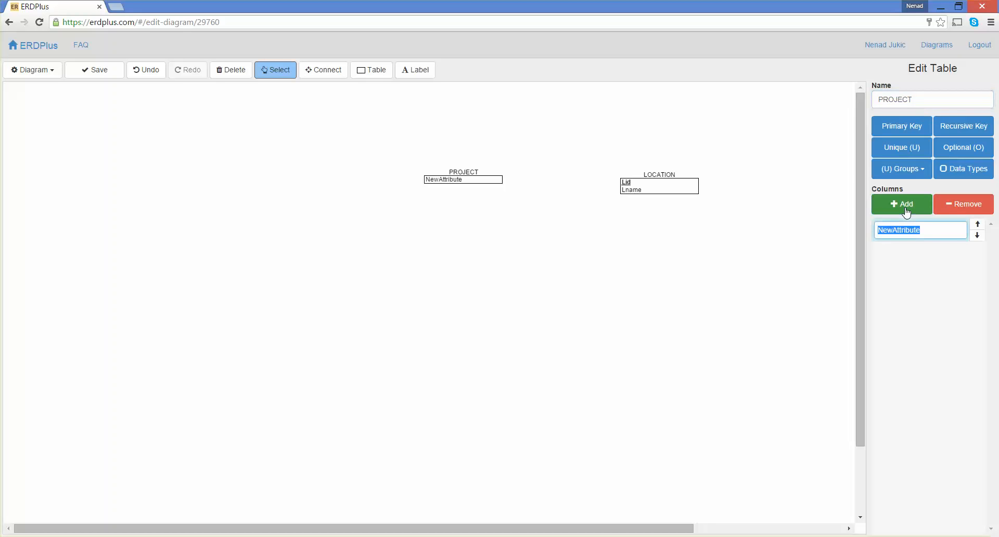
text(Pid)
click(905, 215)
text(Pname)
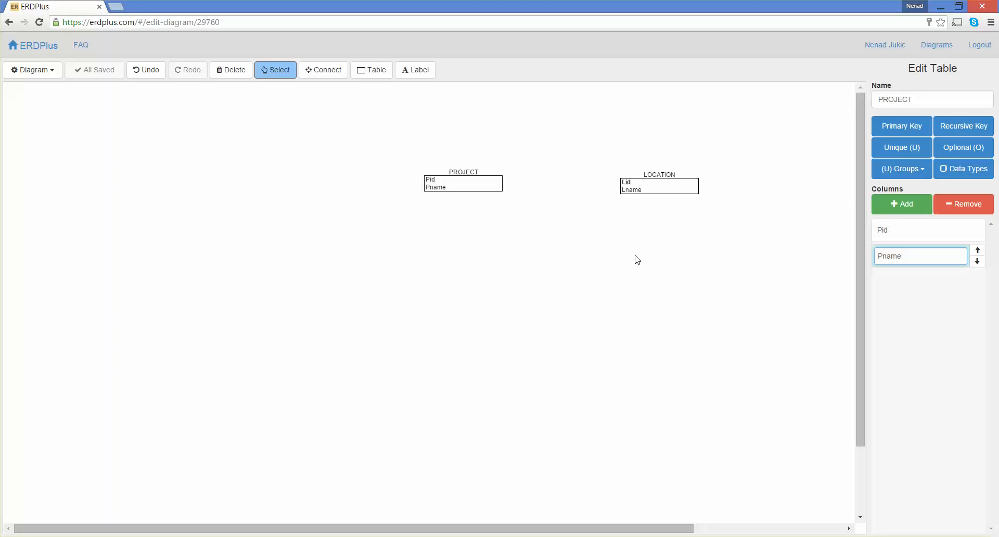
Step: Connect PROJECT to LOCATION so PROJECT gets Lid as a foreign key
click(335, 72)
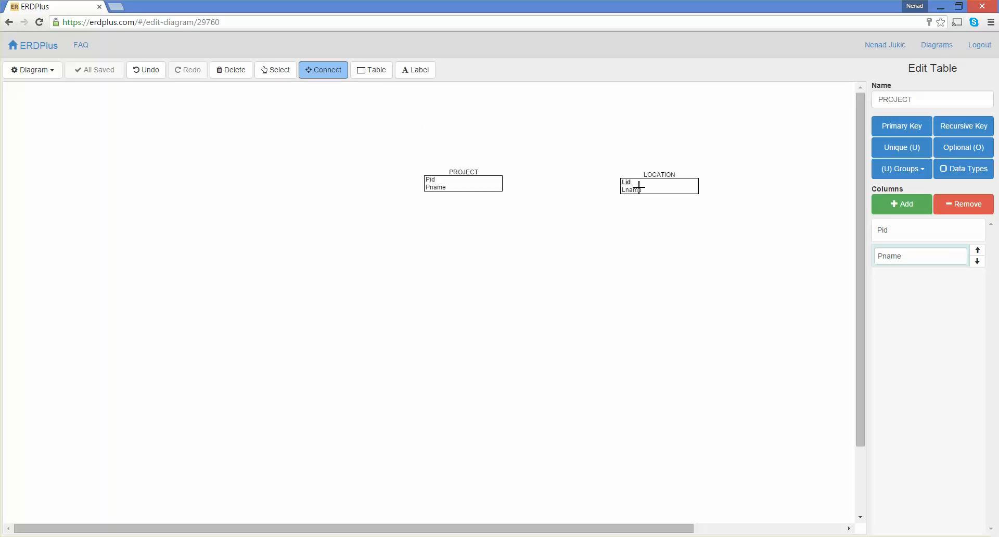
mouse_move(639, 186)
mouse_down()
mouse_move(500, 194)
mouse_move(497, 180)
mouse_move(504, 186)
mouse_up()
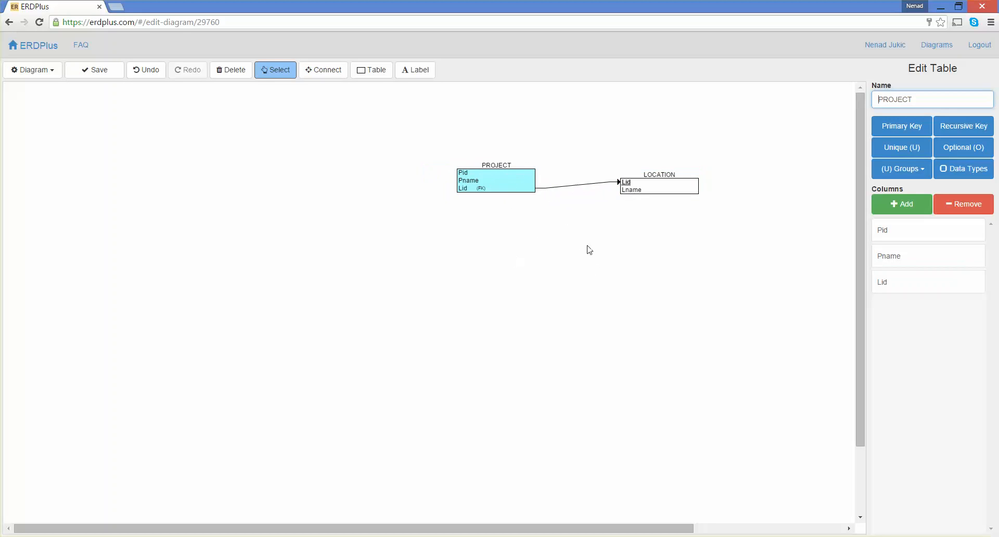
Step: Make Pid the primary key of PROJECT
click(910, 126)
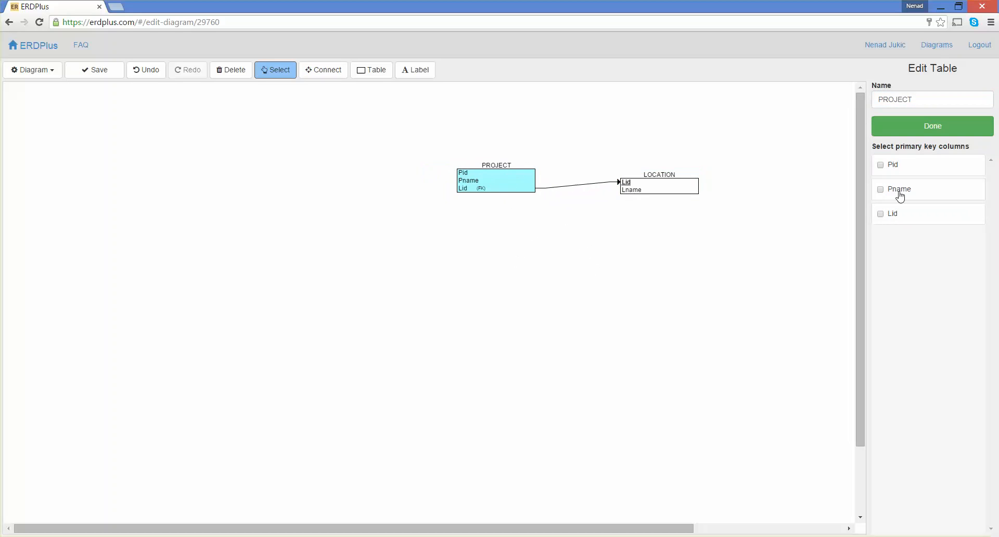
click(881, 166)
click(917, 129)
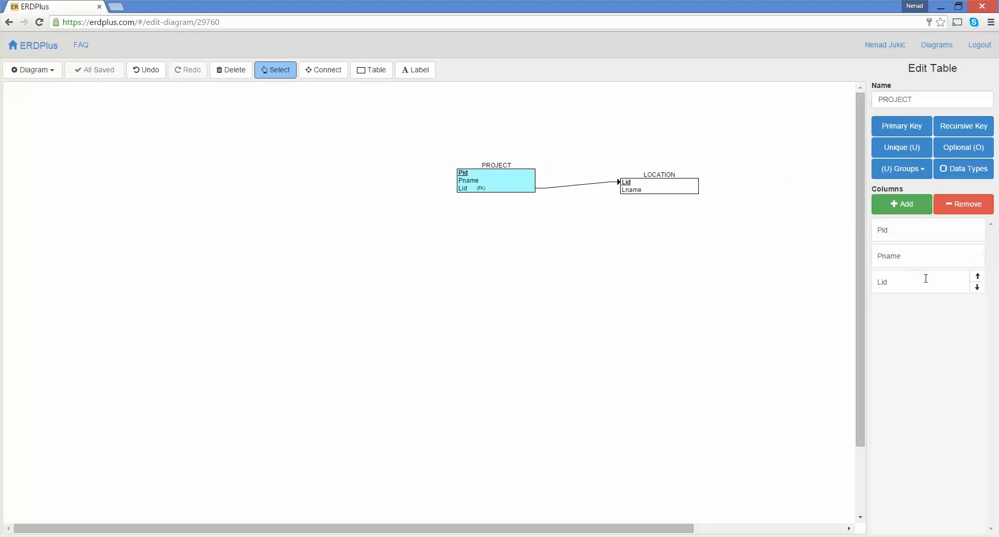
Step: Move PROJECT's Lid column up one position and back down, then deselect the table
click(979, 276)
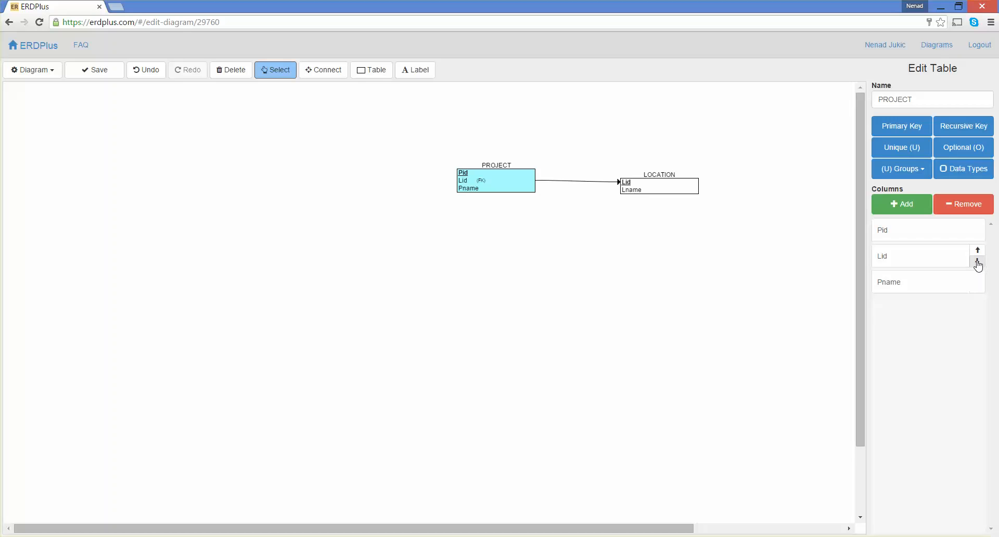
click(978, 261)
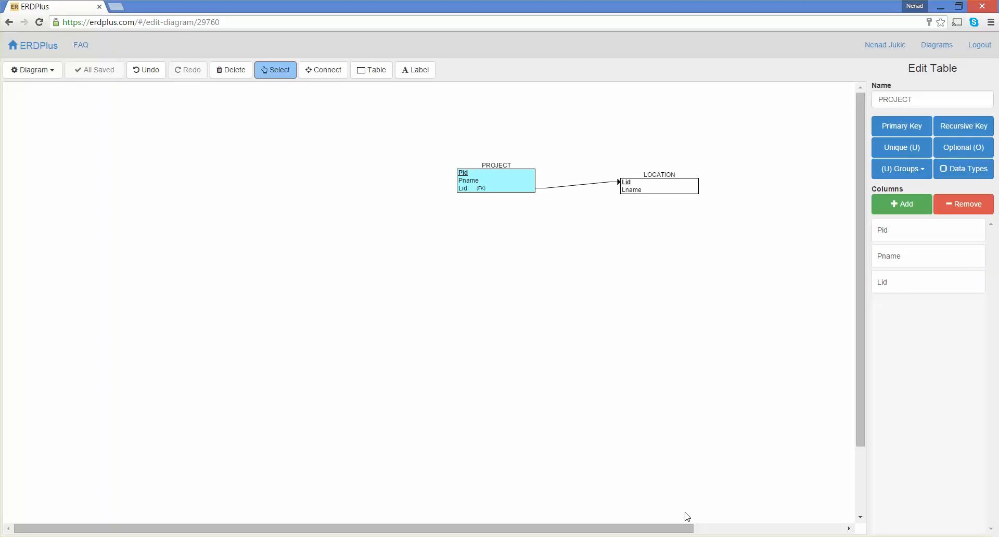
click(672, 466)
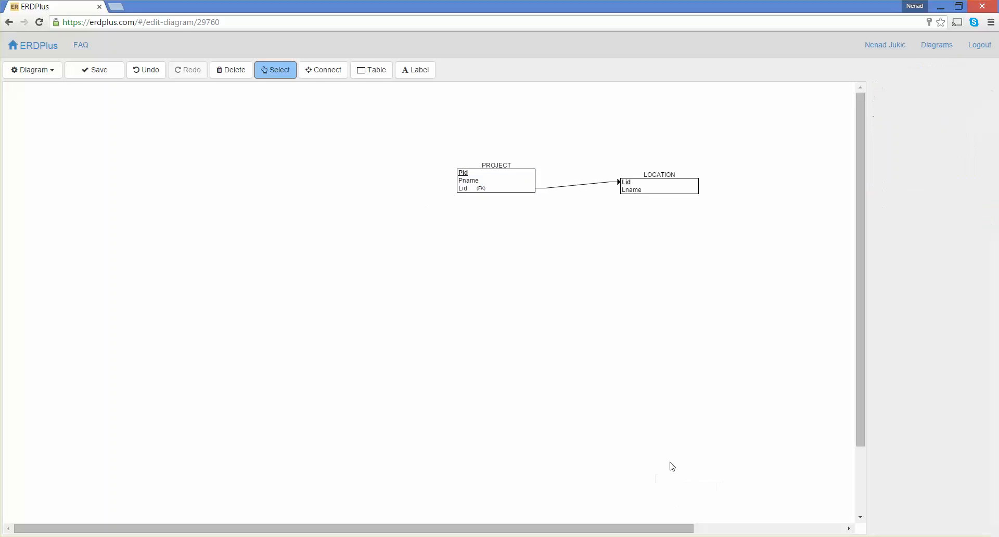
Step: Add an EMPLOYEE table left of PROJECT with columns Eid and Ename
click(374, 74)
click(301, 157)
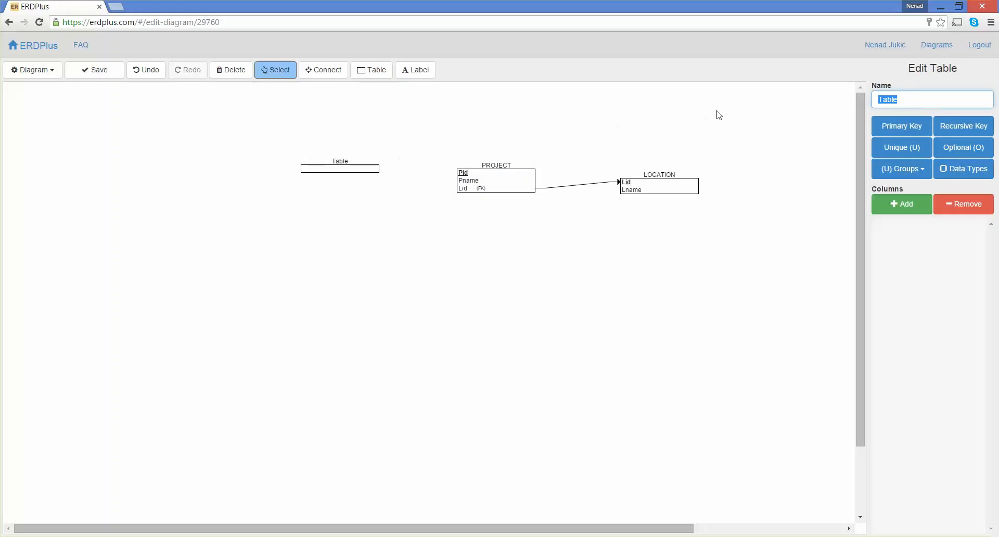
text(EMPLOYEE)
click(895, 206)
text(Eid)
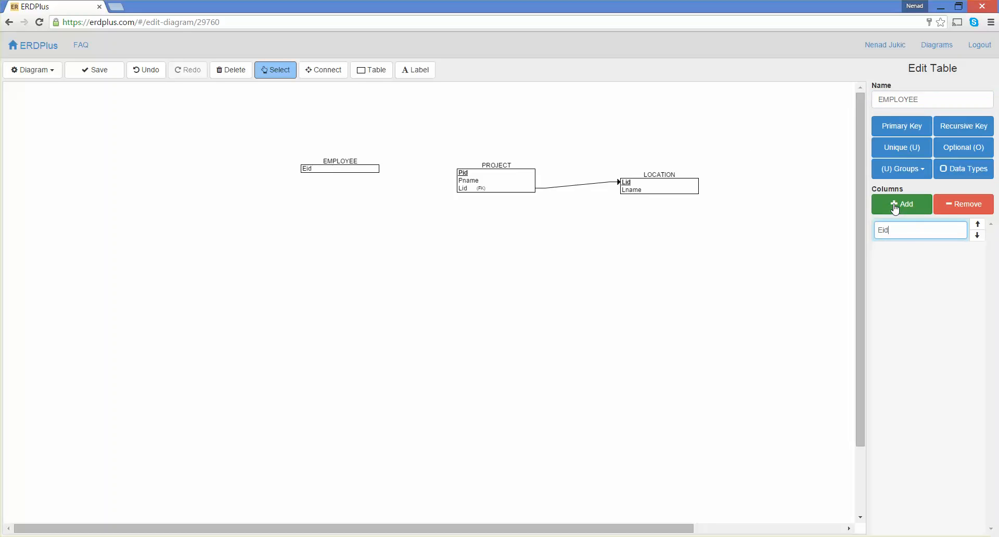
click(895, 206)
text(Ename)
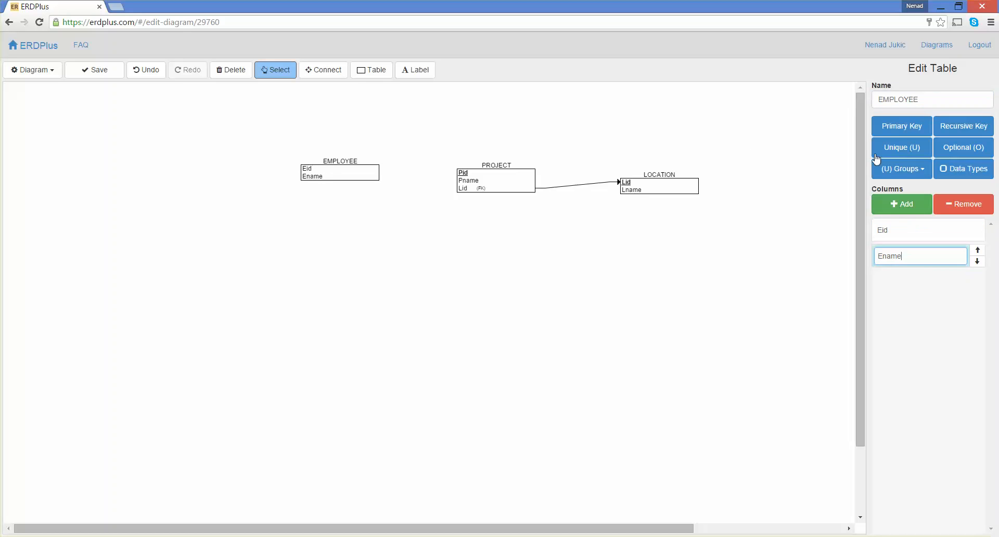
Step: Make Eid the primary key of EMPLOYEE and move the table further left
click(899, 131)
click(881, 165)
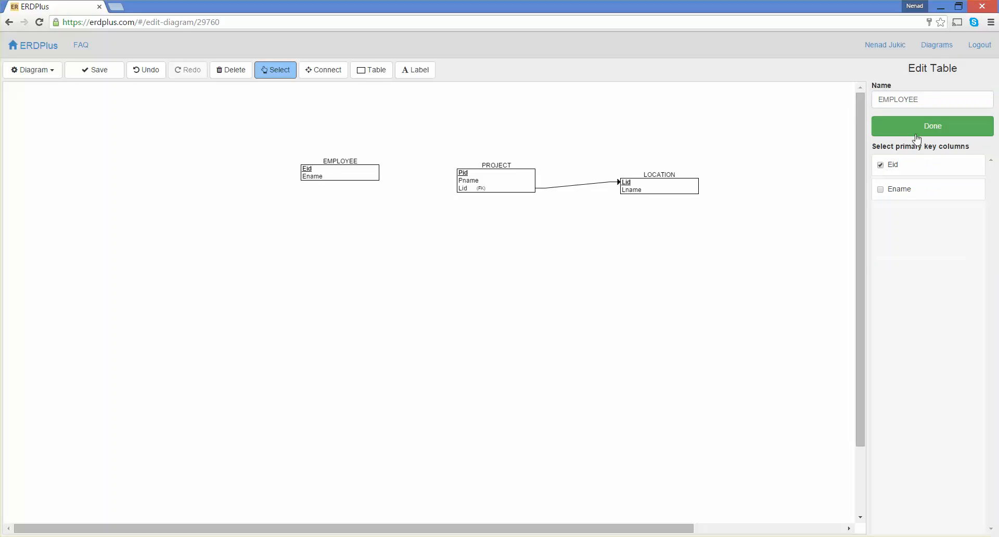
click(916, 131)
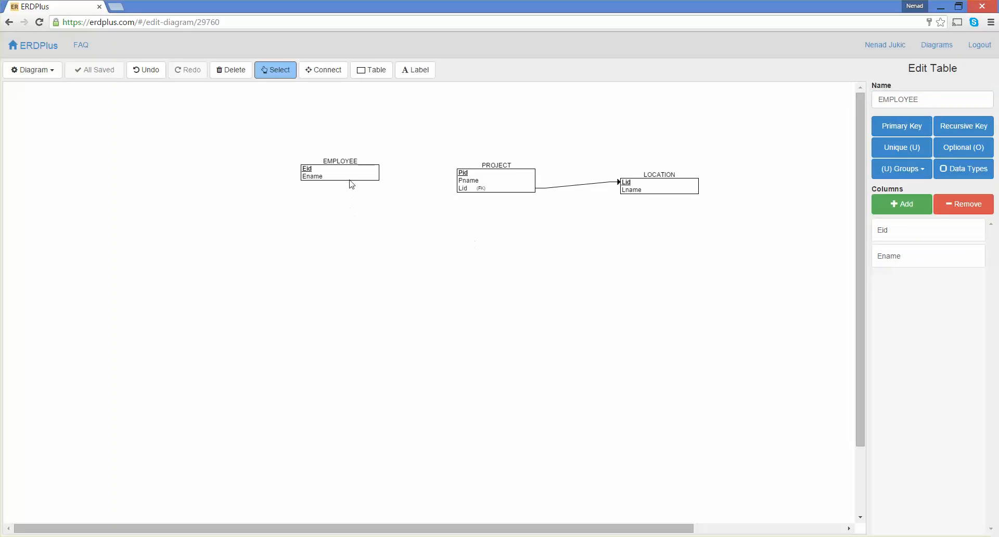
drag(349, 177, 291, 170)
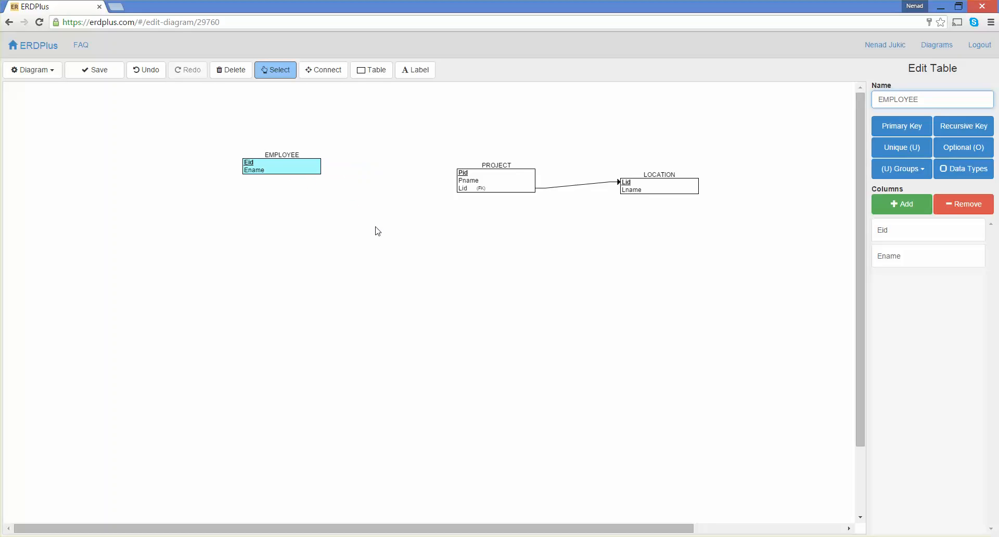
Step: Add a table named WORKSON between EMPLOYEE and PROJECT
click(375, 73)
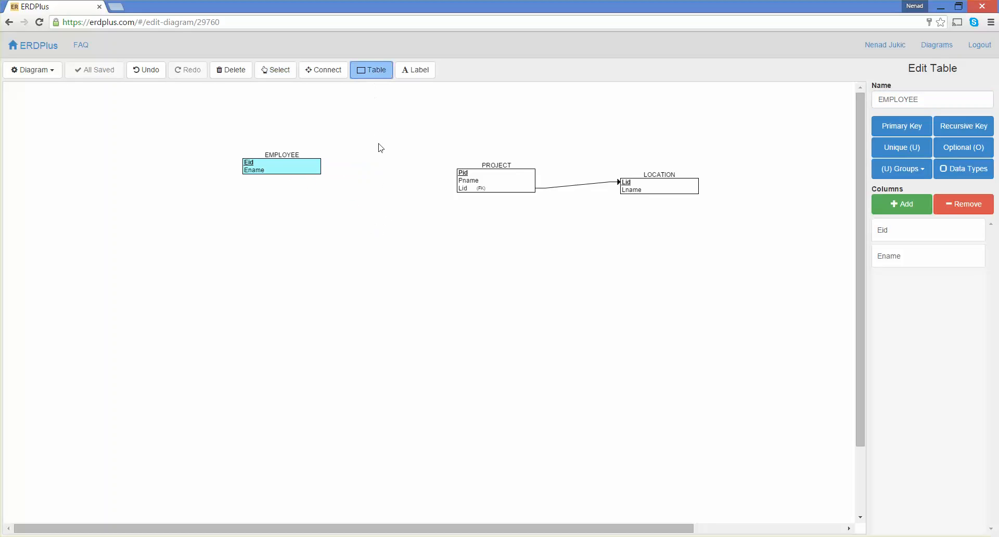
click(383, 173)
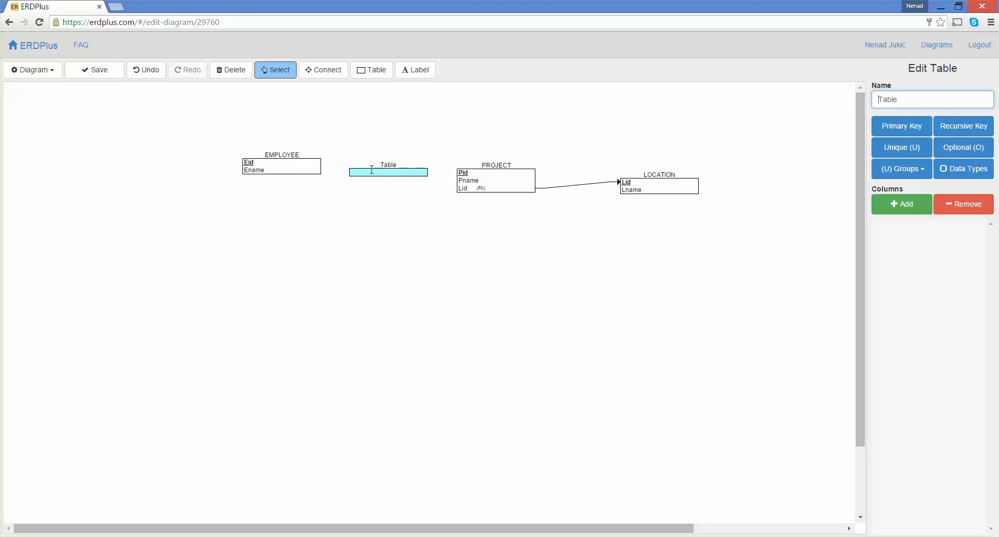
drag(896, 100, 860, 101)
text(WORKSON)
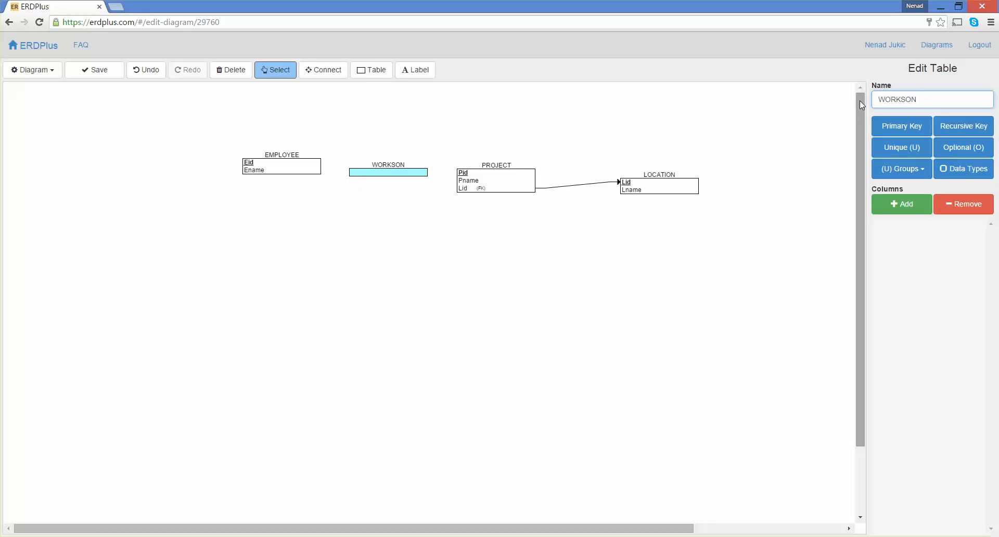
Step: Shift EMPLOYEE and WORKSON slightly left
drag(298, 172, 271, 175)
drag(378, 173, 365, 176)
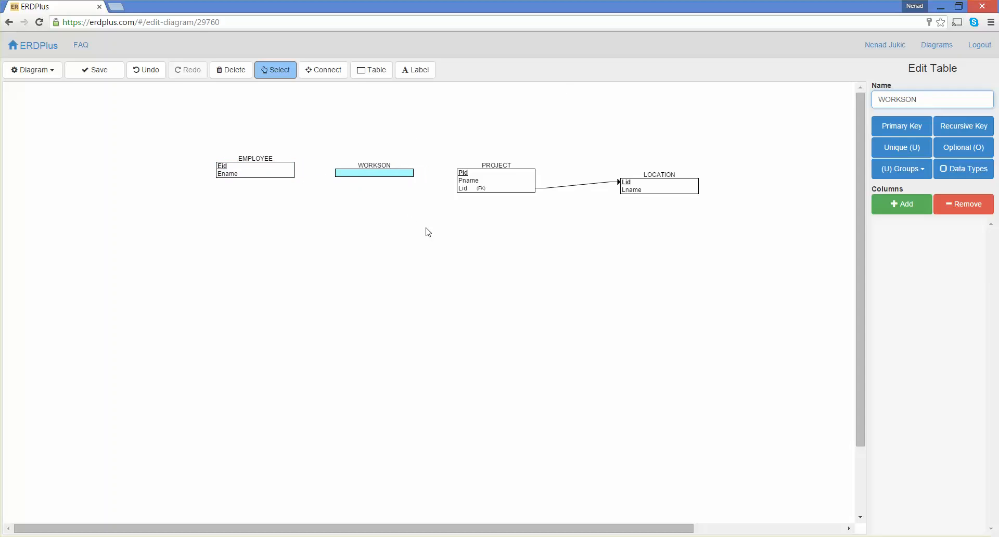
Step: Connect WORKSON to EMPLOYEE and to PROJECT, adding Eid and Pid foreign keys
click(325, 70)
drag(252, 171, 367, 172)
click(319, 70)
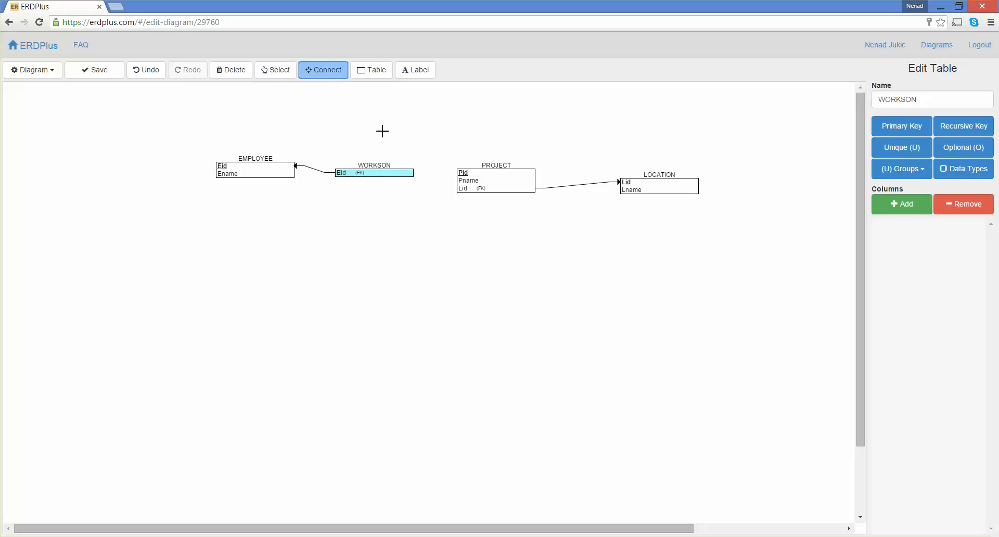
drag(480, 185, 405, 171)
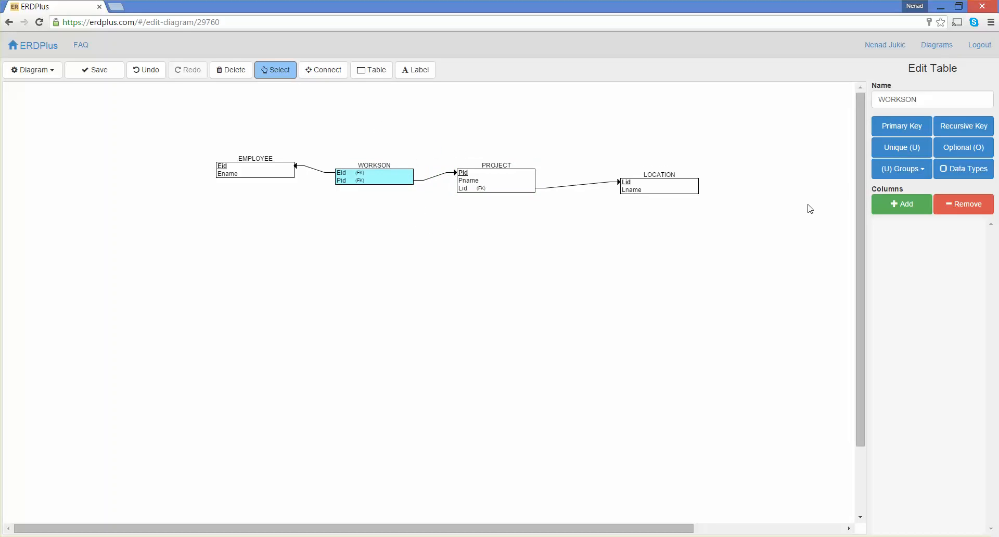
Step: Add a NoOfHours column to the WORKSON table
click(886, 213)
text(NoOfHours)
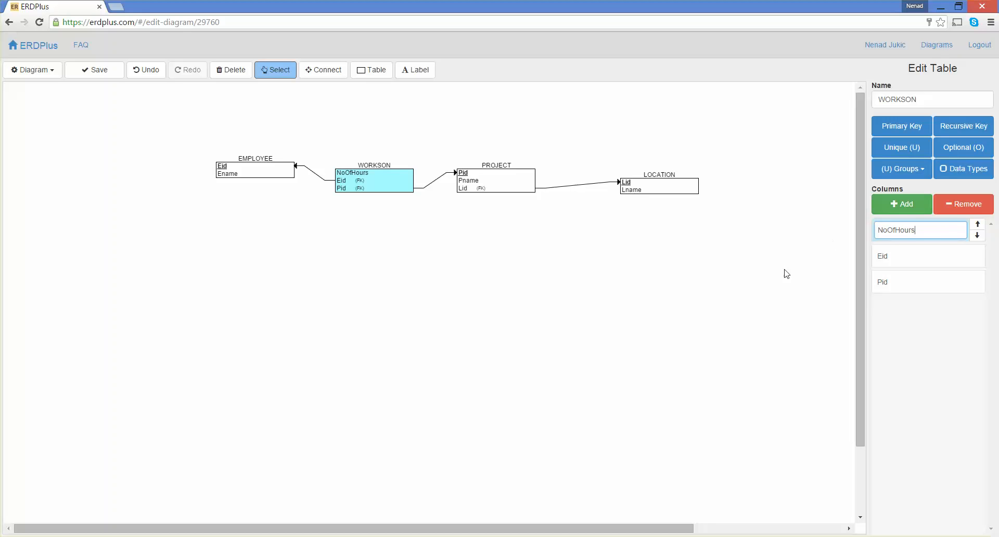
Step: Make Eid and Pid the composite primary key of the WORKSON table
click(901, 130)
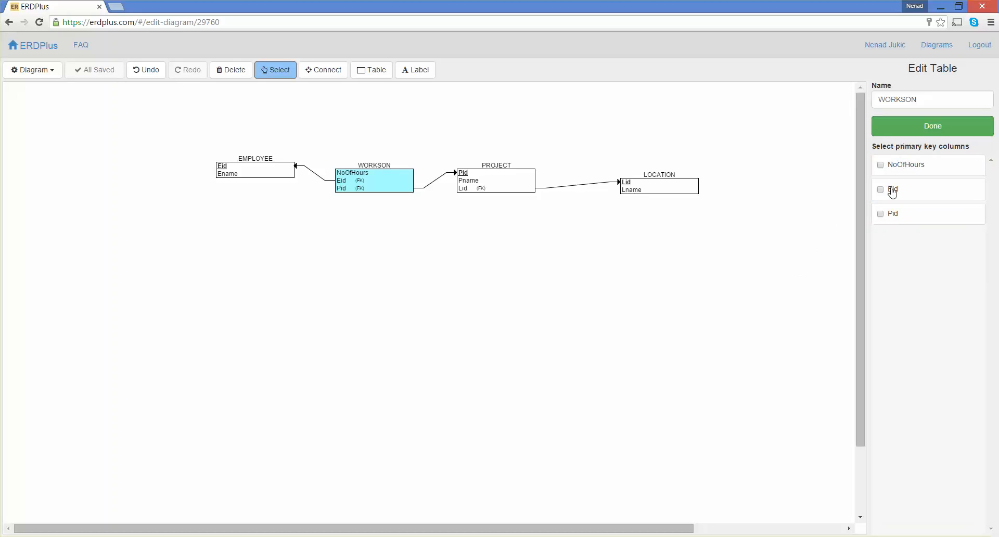
click(881, 191)
click(882, 215)
click(915, 139)
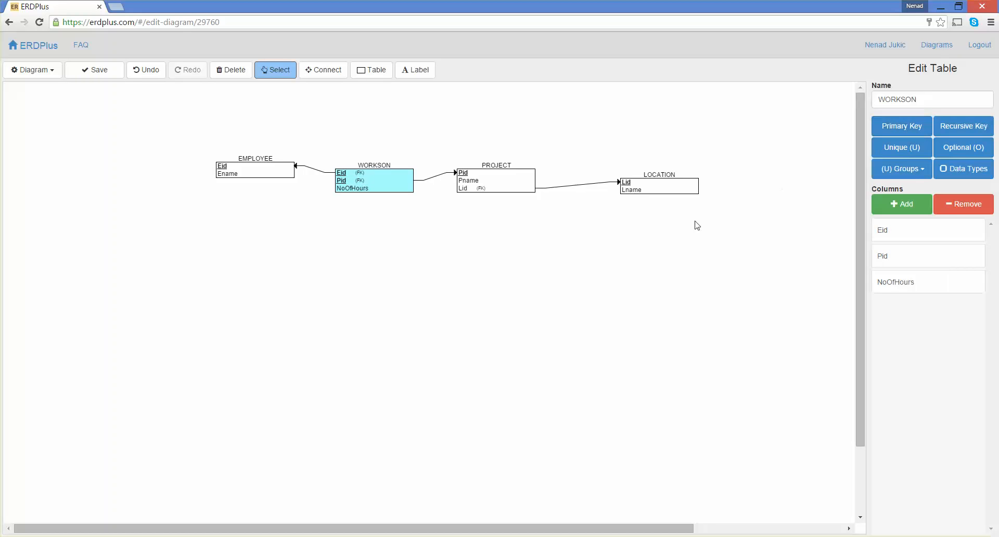
Step: Move EMPLOYEE slightly left and add a recursive foreign key to it named EidSupervisor
drag(263, 178, 250, 177)
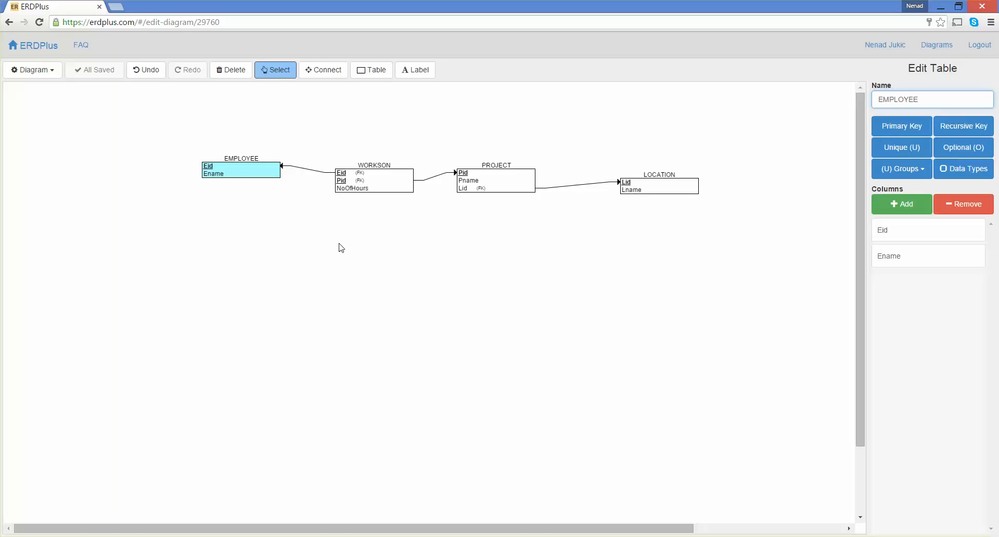
click(239, 177)
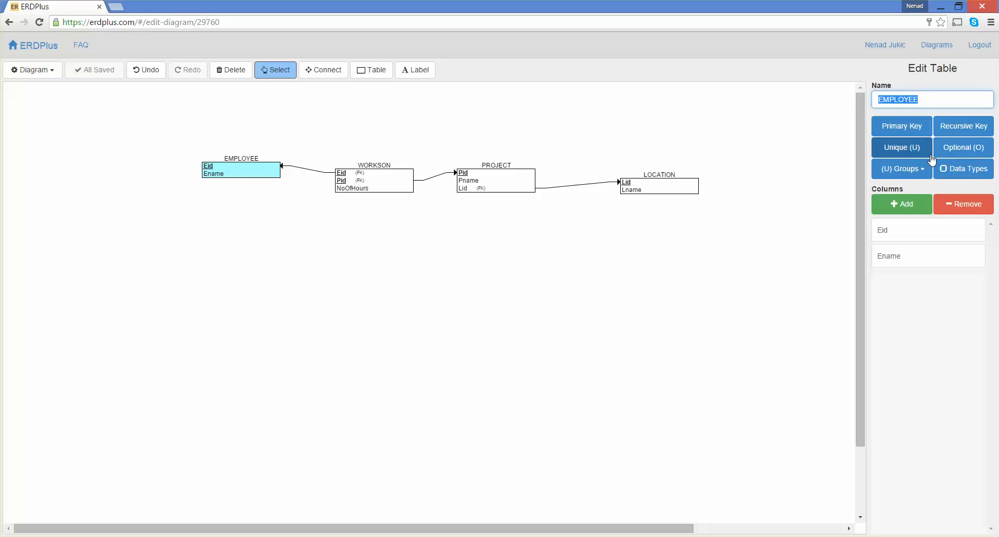
click(960, 130)
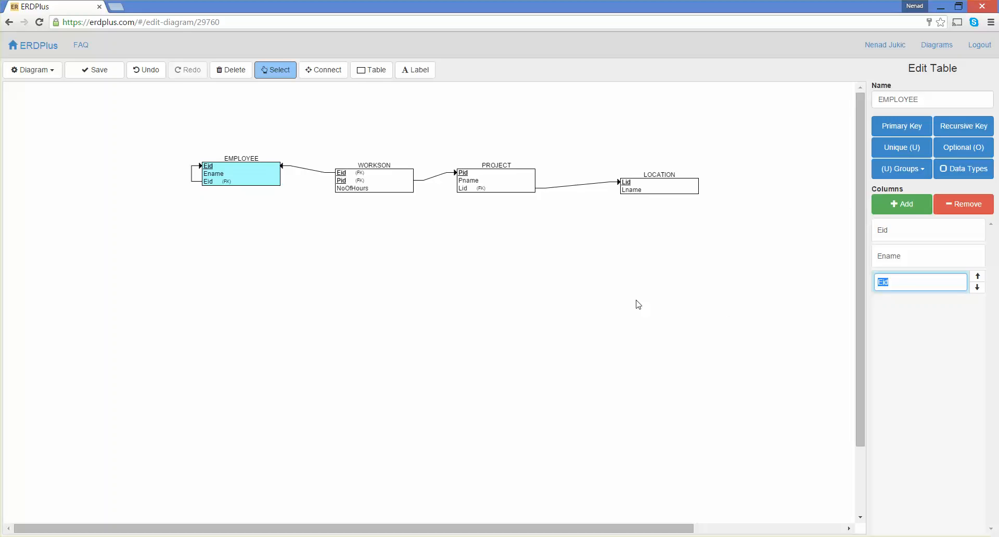
click(897, 282)
text(Supervisor)
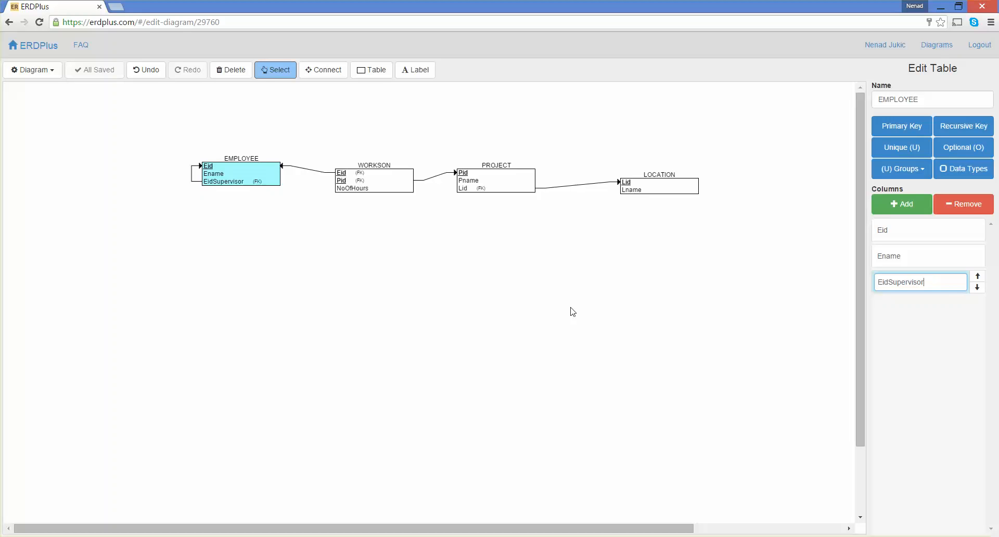
Step: Mark the EidSupervisor column of EMPLOYEE as optional
click(953, 153)
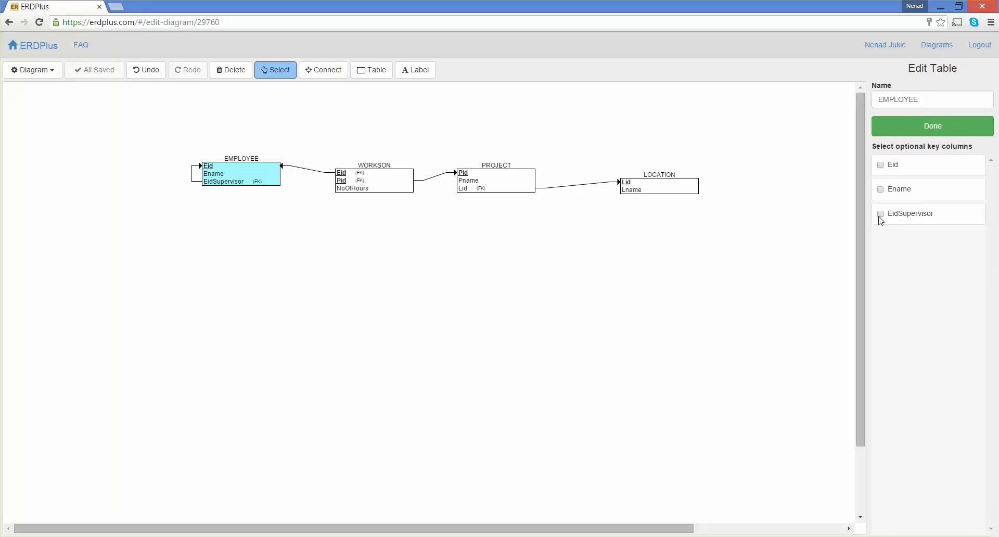
click(881, 214)
click(942, 130)
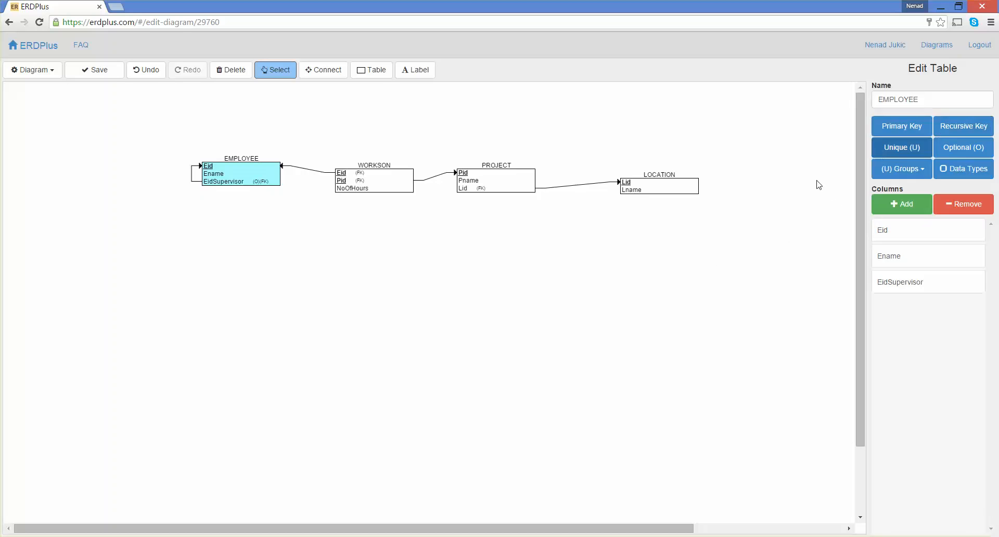
click(584, 254)
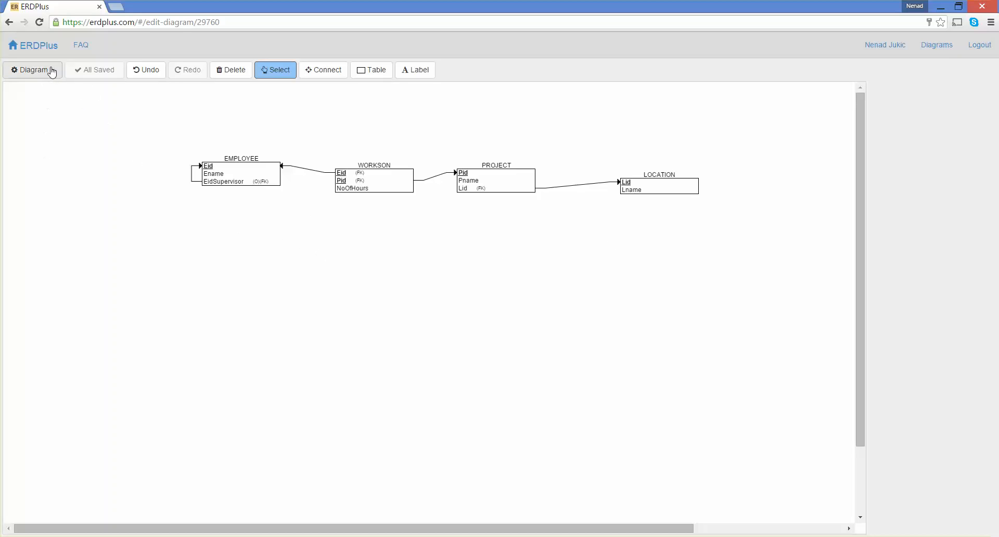
Step: Export the diagram as a diagram file and save it as an image
click(52, 72)
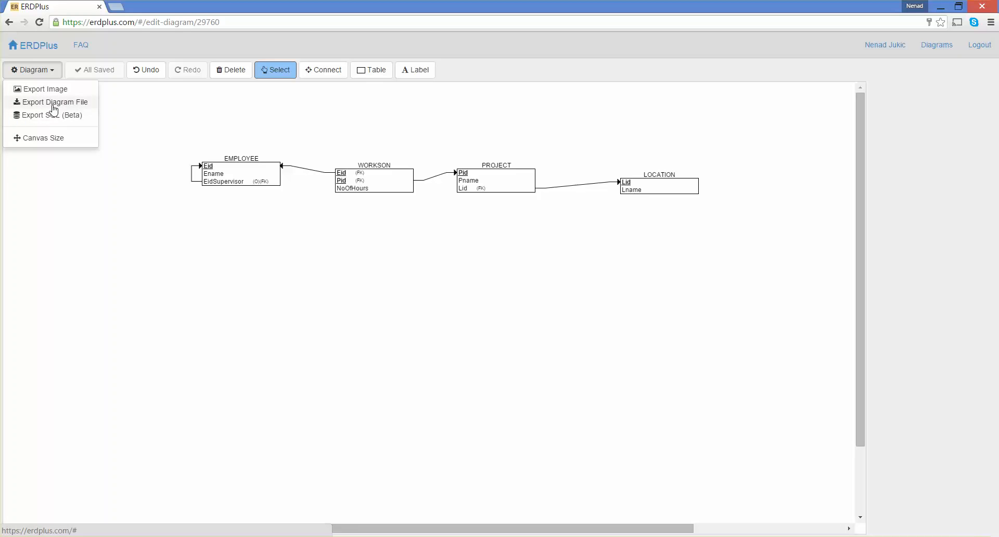
click(54, 102)
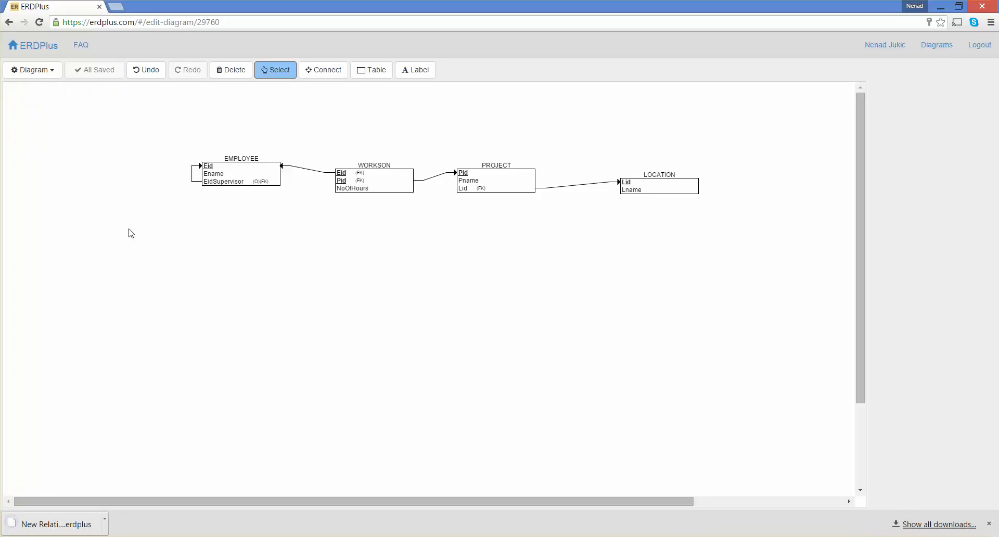
click(50, 77)
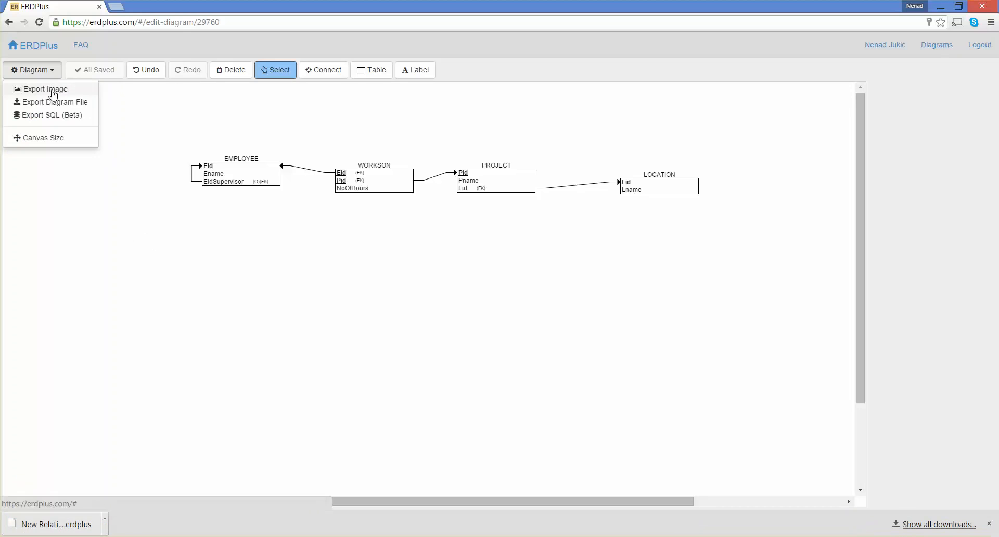
click(53, 92)
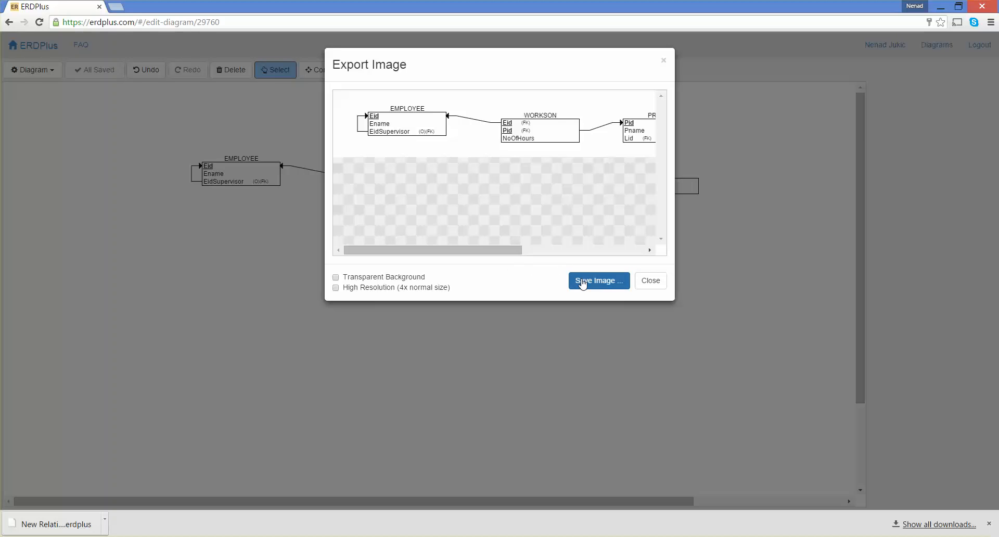
click(583, 284)
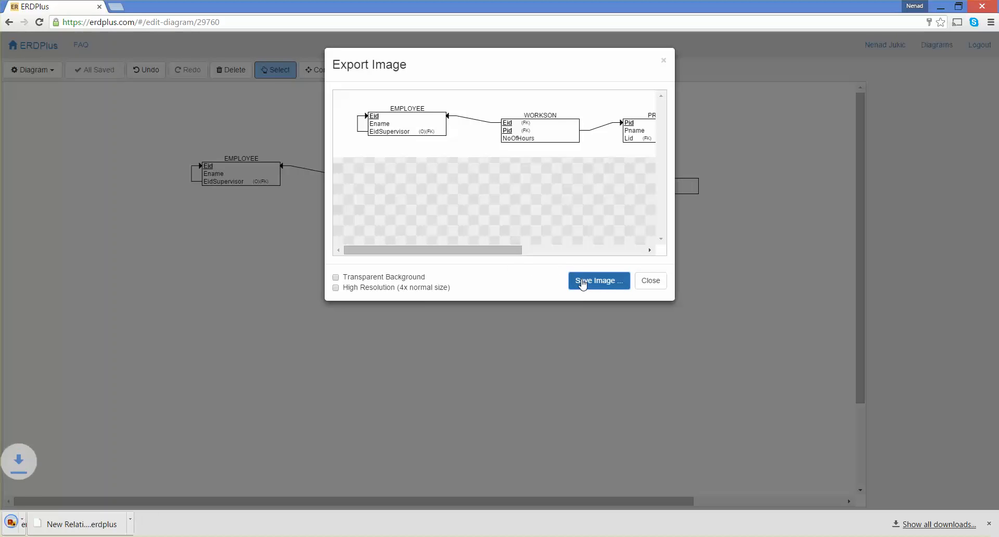
click(646, 288)
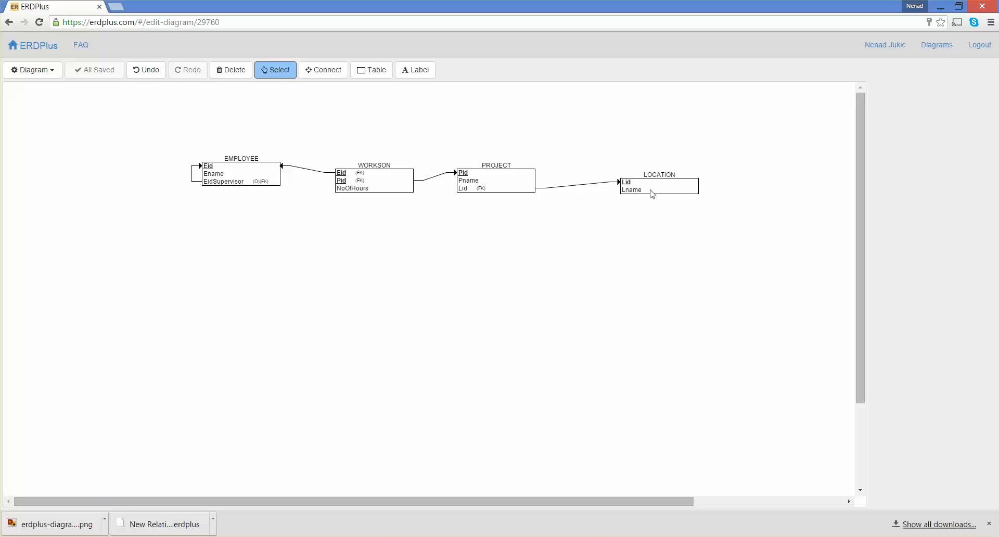
Step: Show the data types of the LOCATION table's columns and open the type list for Lid
click(652, 193)
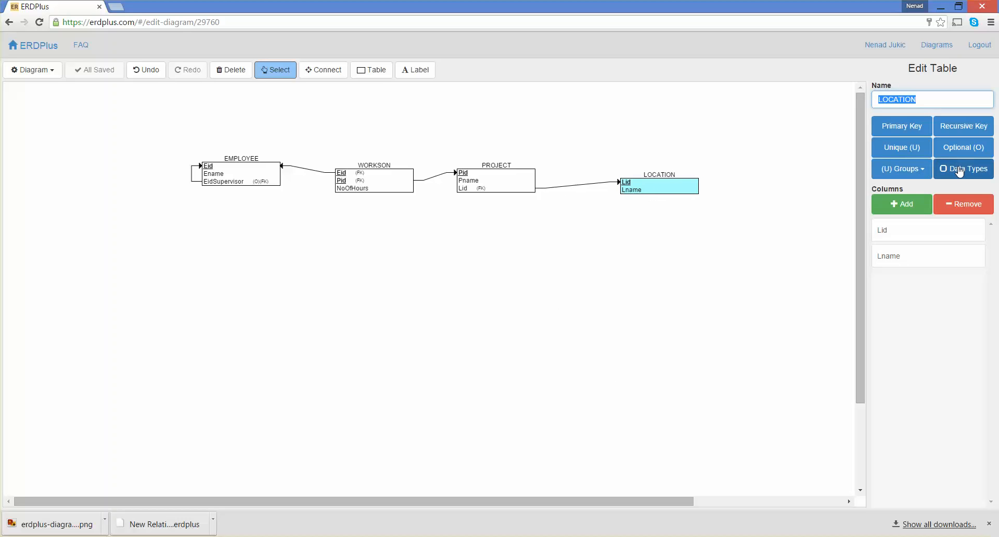
click(950, 175)
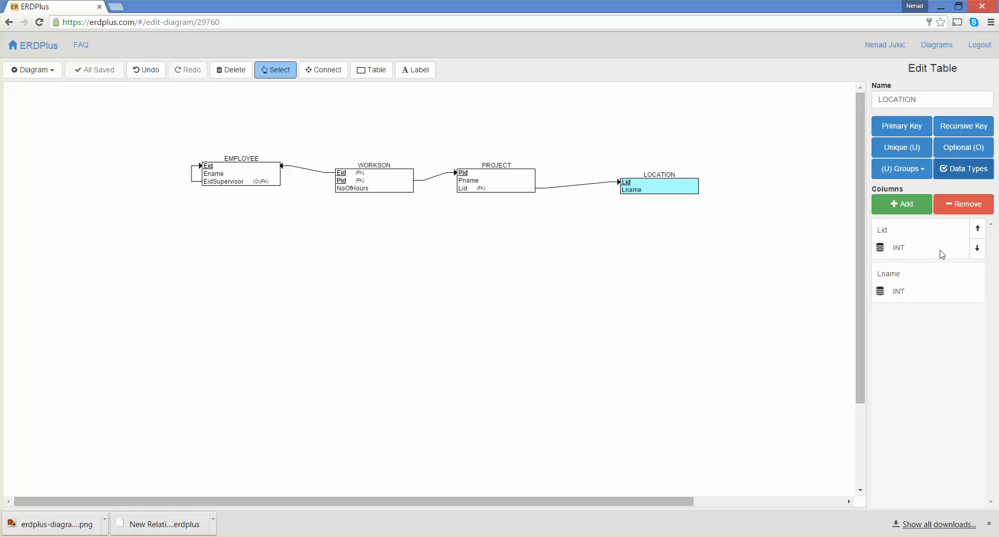
click(912, 253)
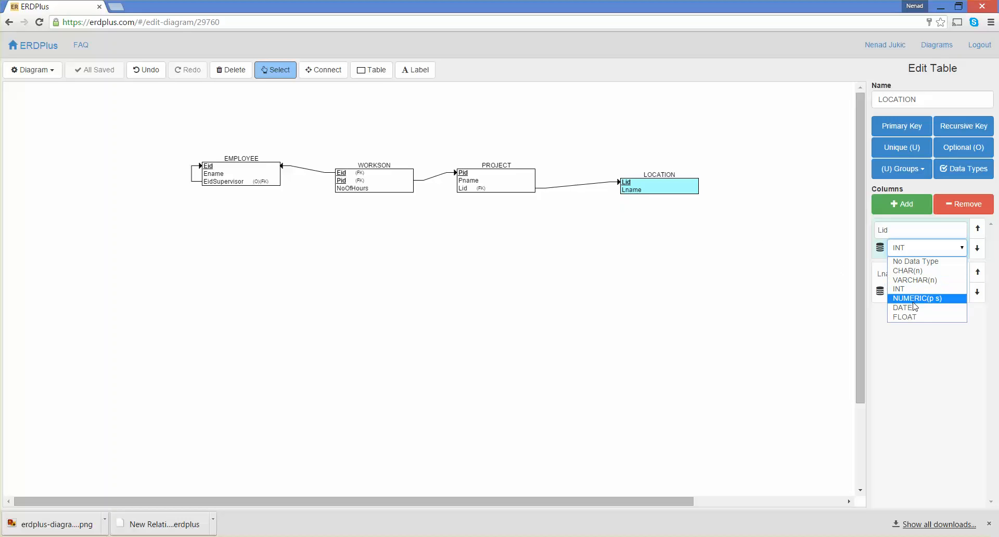
click(743, 230)
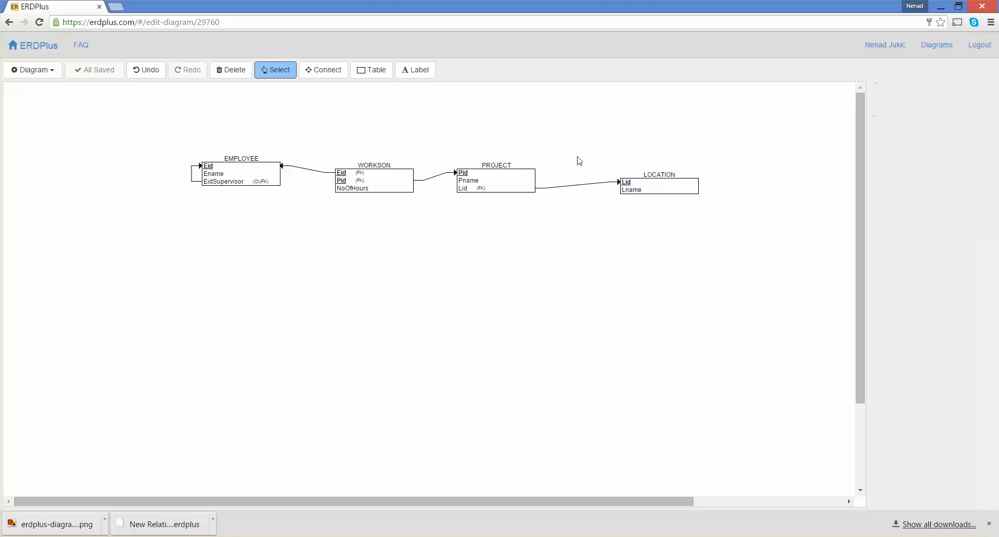
Step: Export the schema as SQL and copy the generated script to the clipboard
click(38, 73)
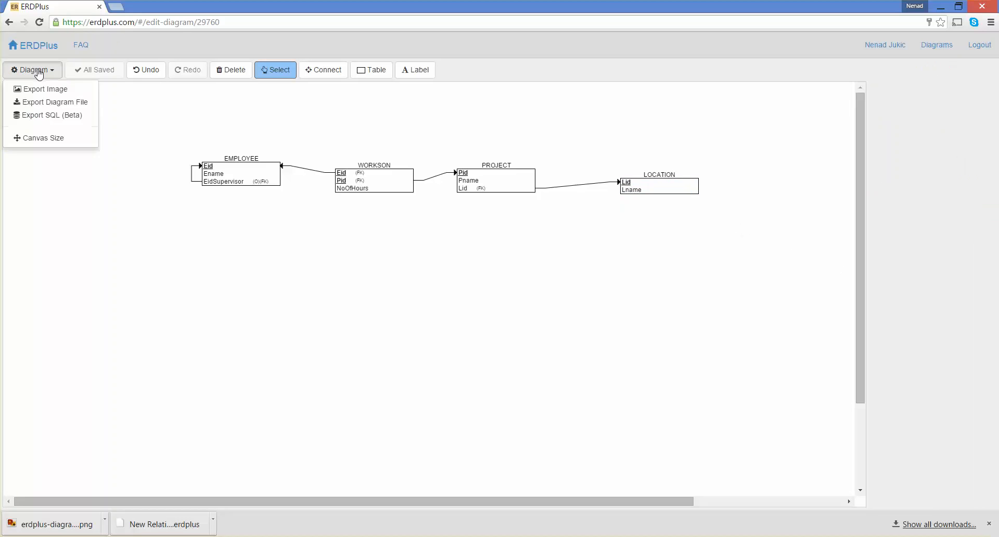
click(46, 119)
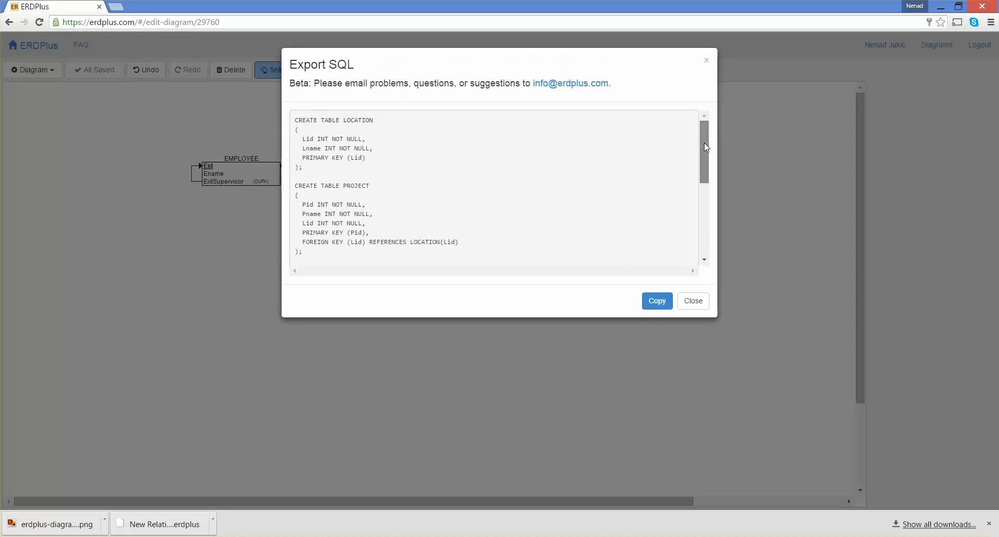
scroll(687, 226, down, 4)
scroll(682, 154, up, 4)
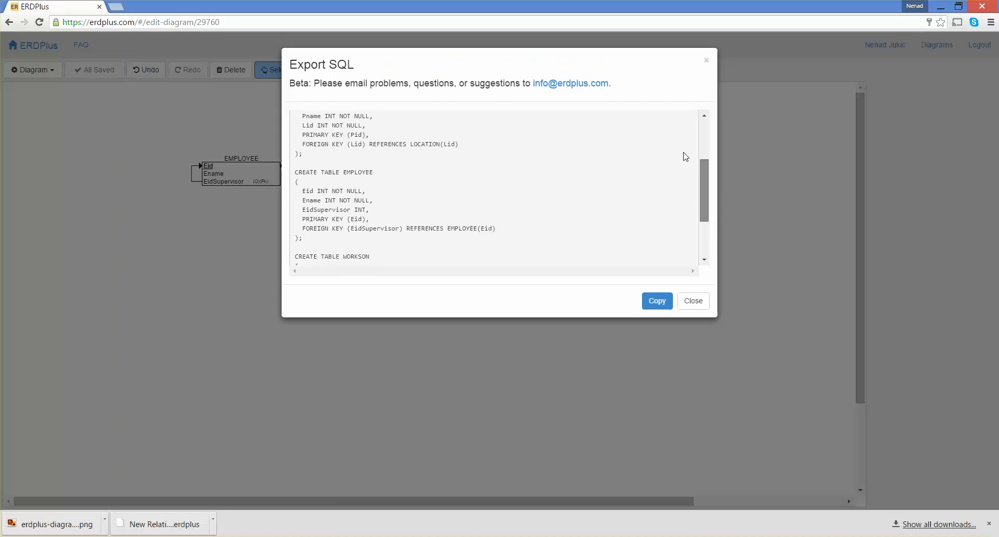
click(658, 303)
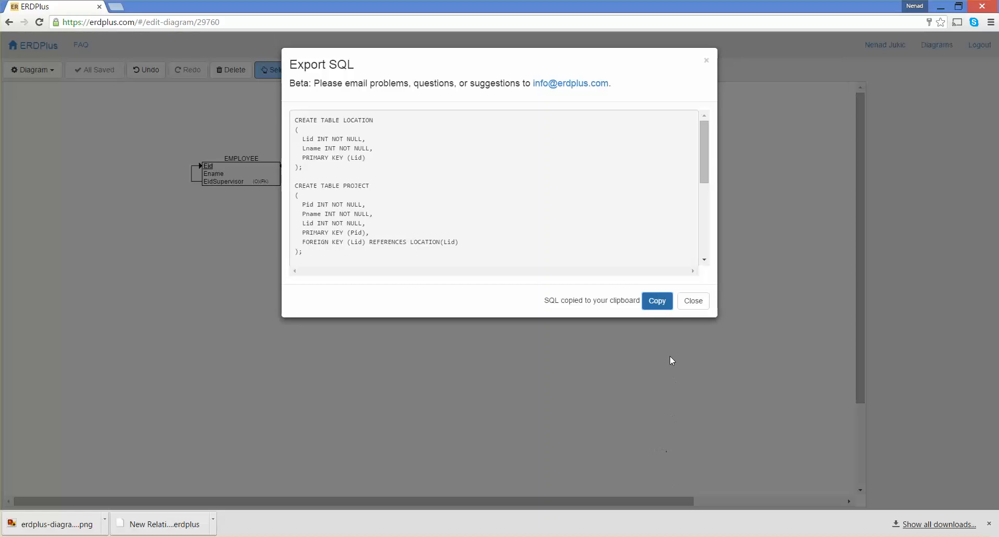
click(687, 303)
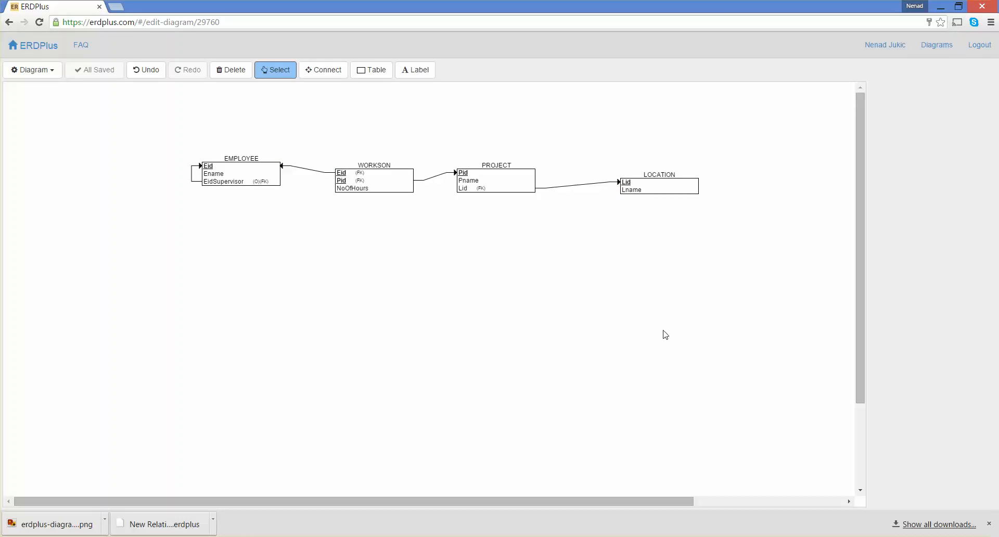